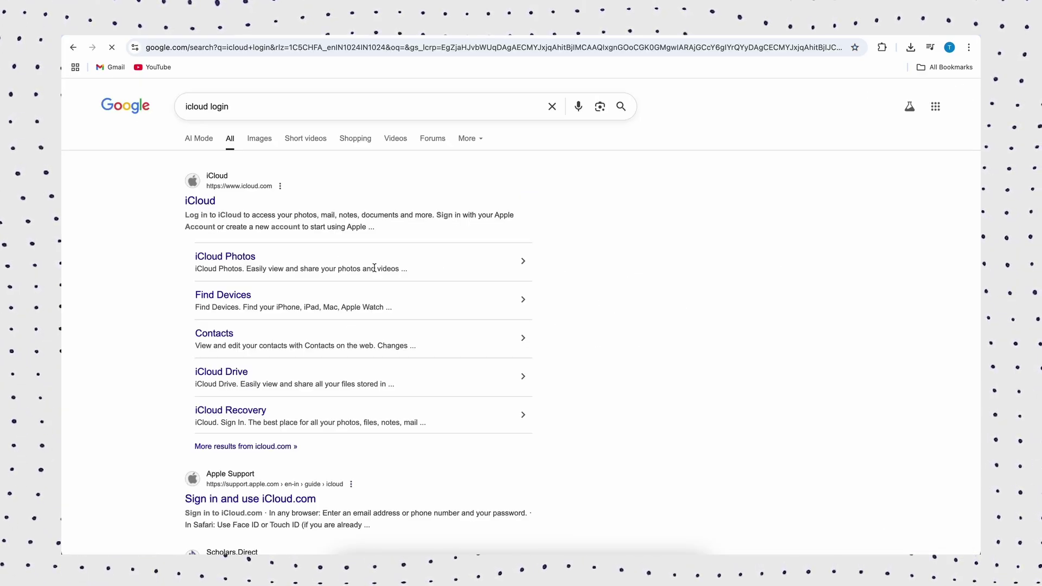
- Open iCloud.com from the search results, sign in, and dismiss the What's New notice
click(200, 203)
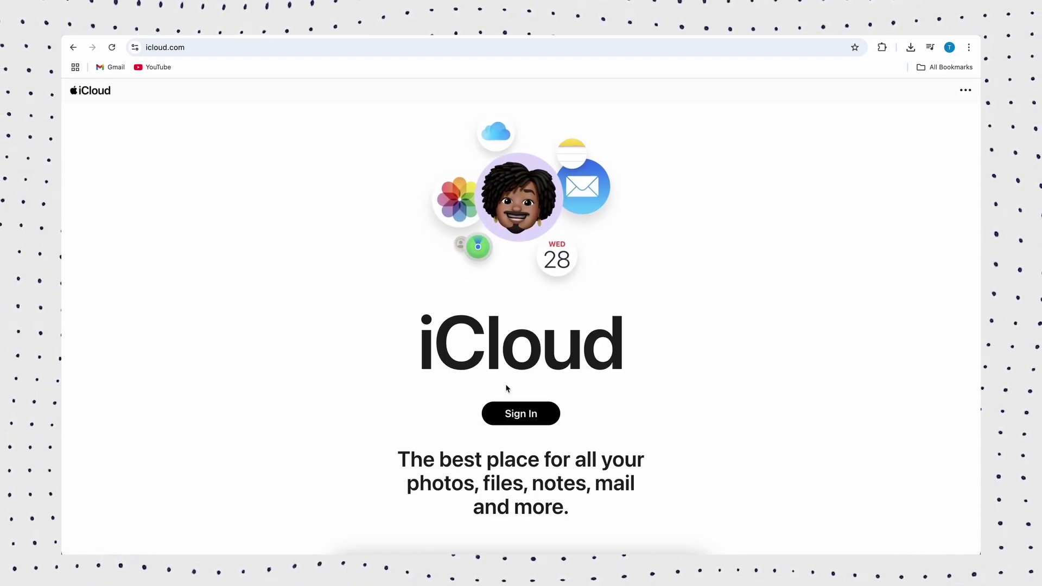
click(517, 421)
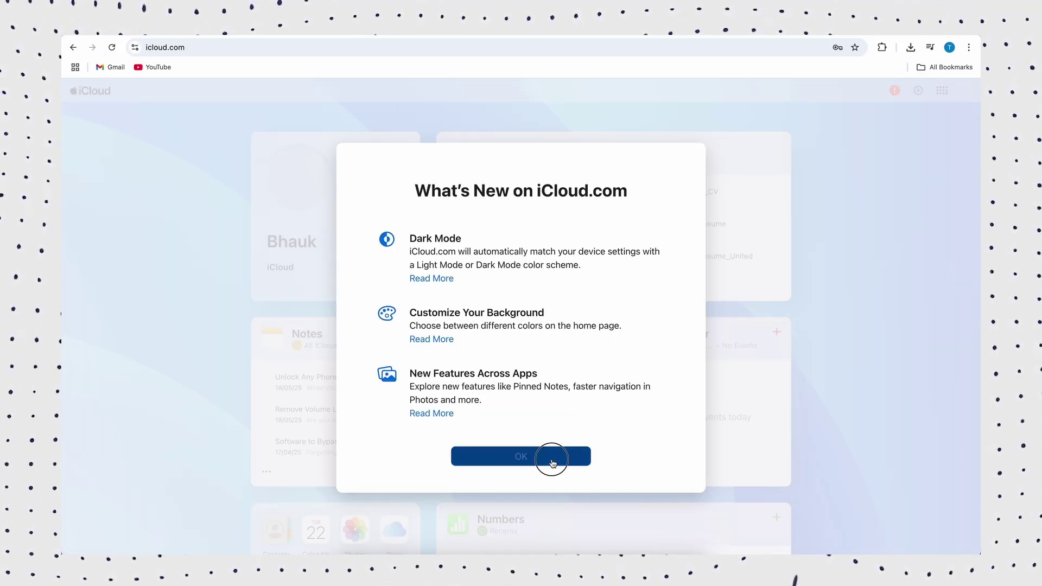
click(551, 462)
scroll(466, 346, down, 3)
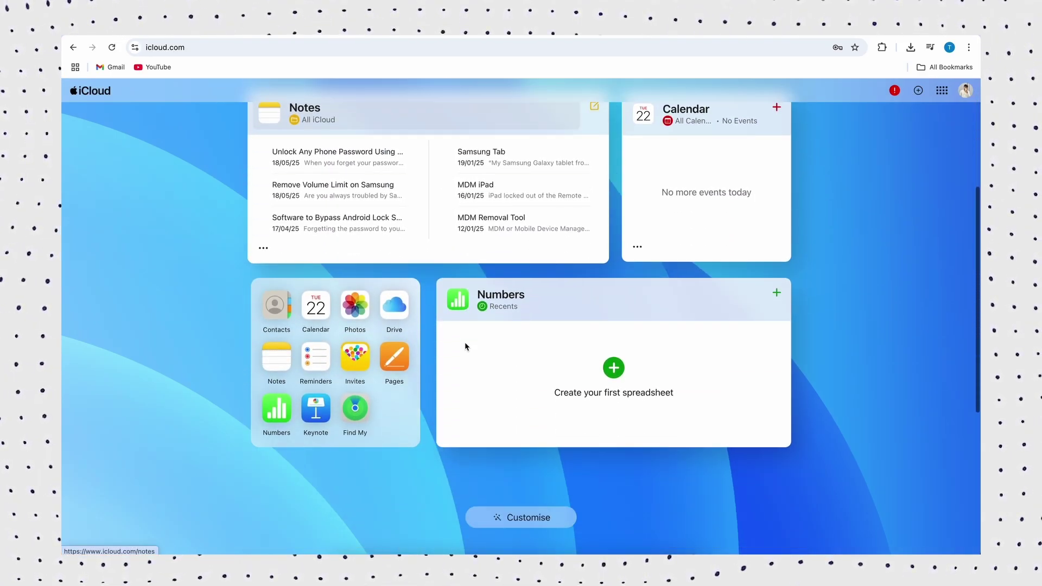
scroll(465, 346, down, 2)
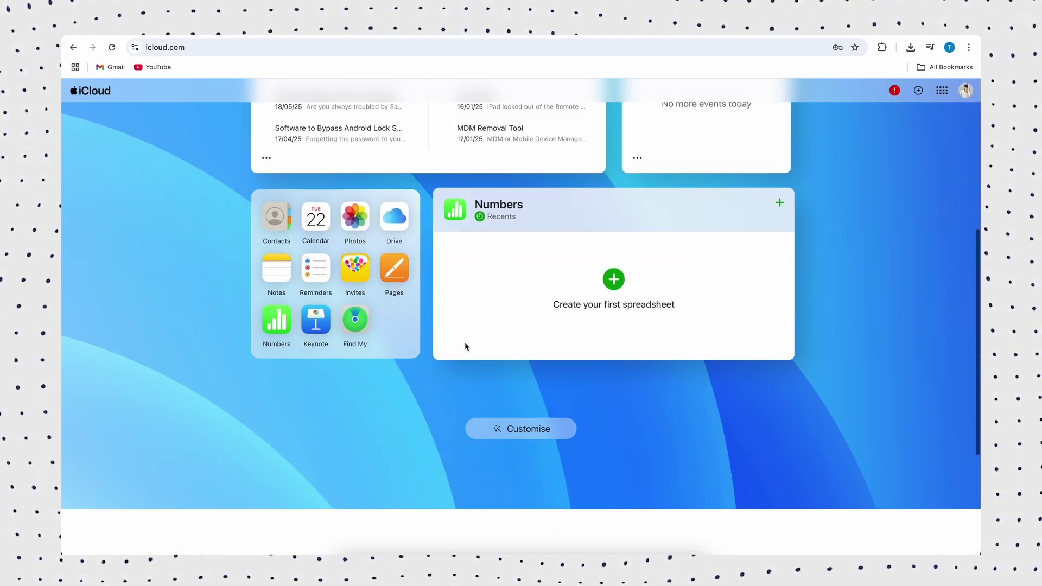
click(355, 319)
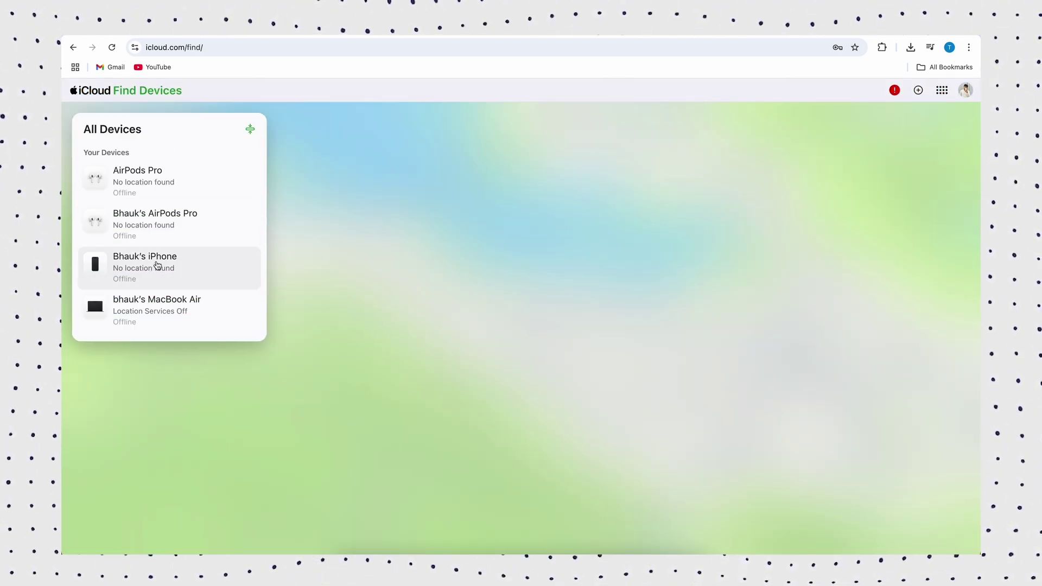
click(161, 268)
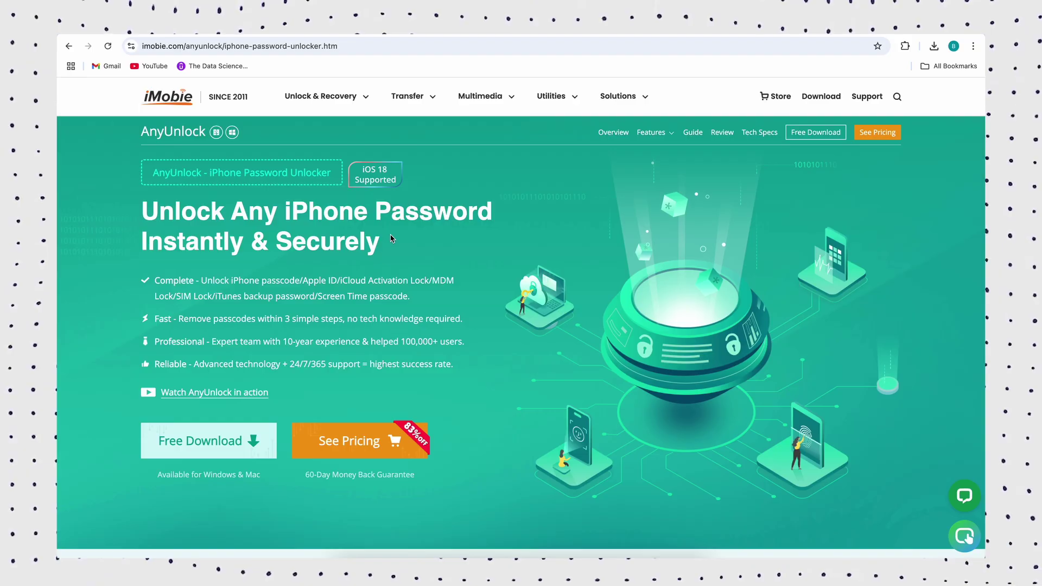
scroll(482, 300, down, 1)
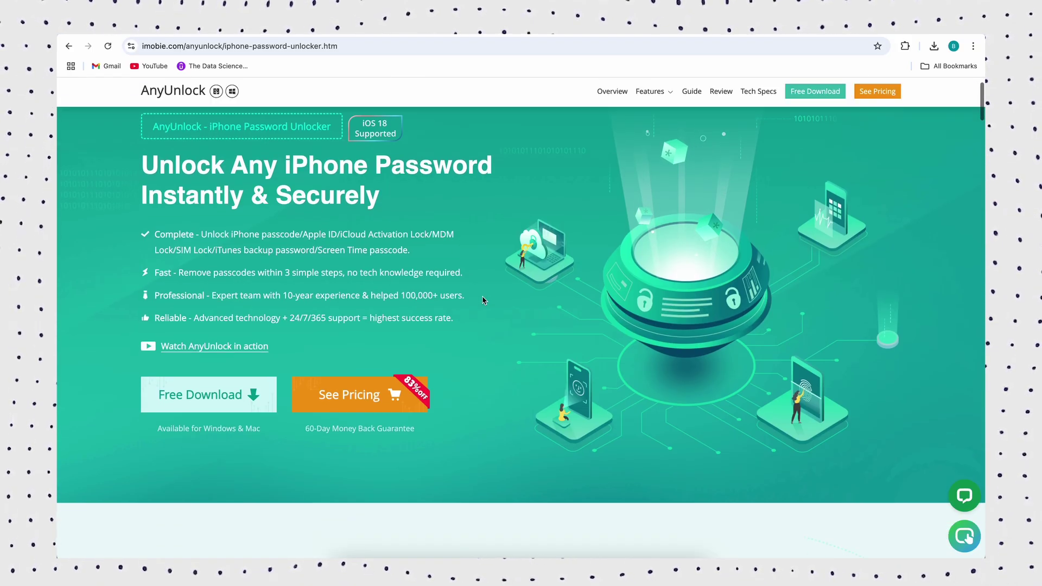
scroll(483, 300, down, 2)
scroll(482, 300, down, 1)
scroll(482, 300, down, 1)
scroll(482, 296, down, 1)
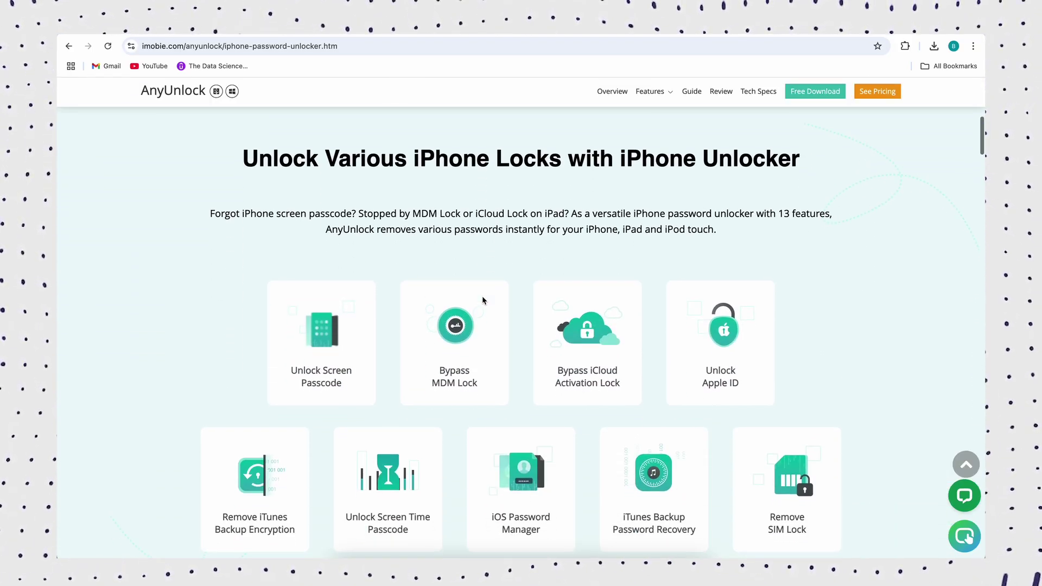
scroll(484, 366, down, 1)
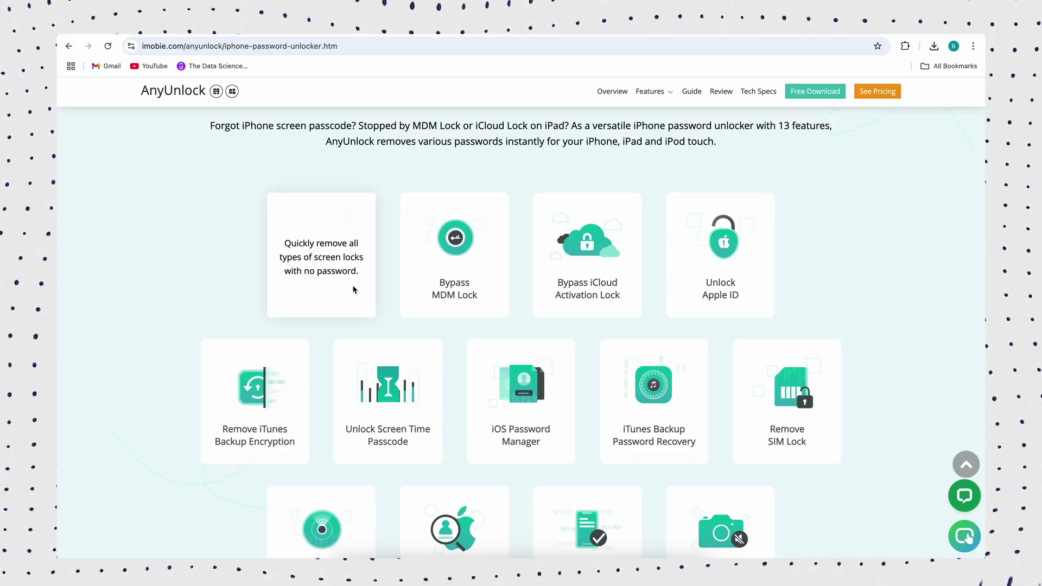
mouse_move(388, 489)
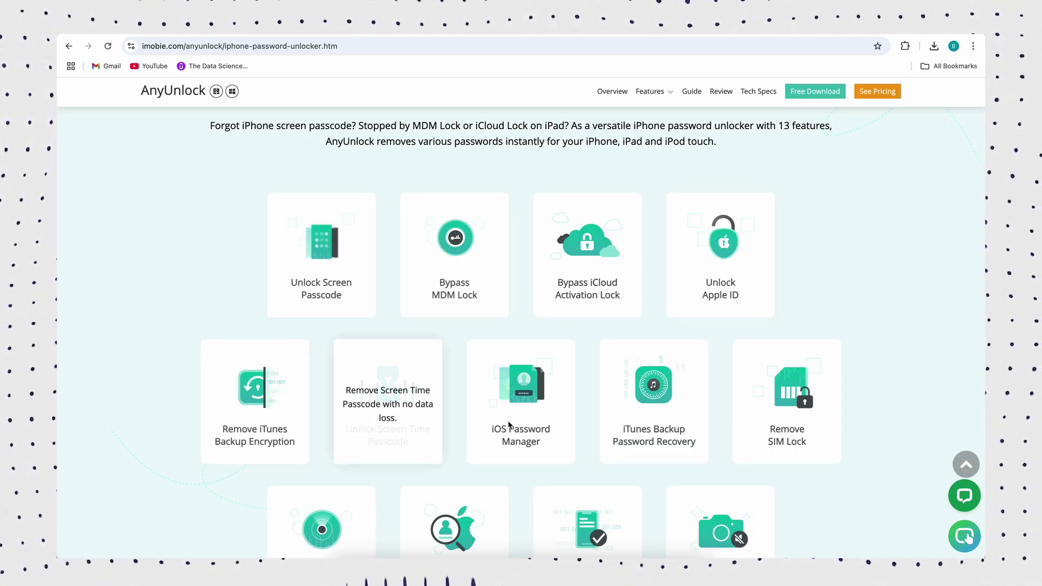
scroll(598, 415, down, 1)
scroll(597, 415, down, 1)
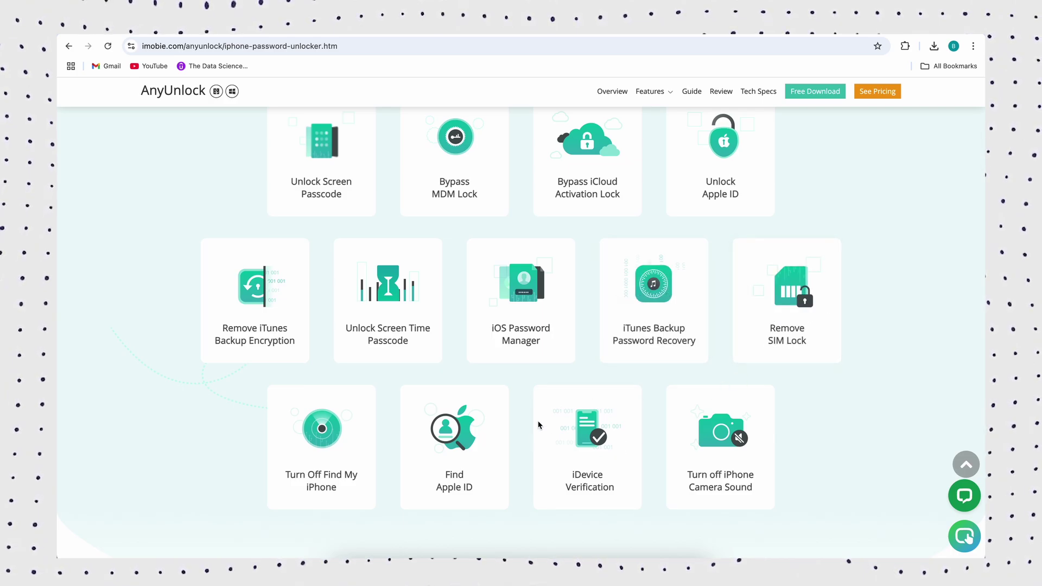
scroll(532, 454, down, 2)
scroll(532, 453, down, 2)
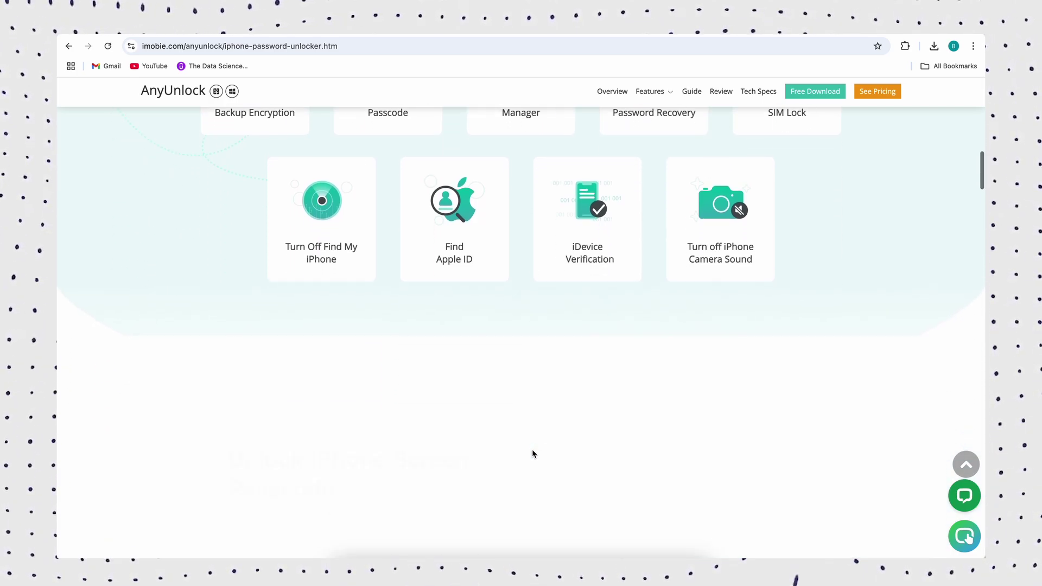
scroll(532, 454, down, 2)
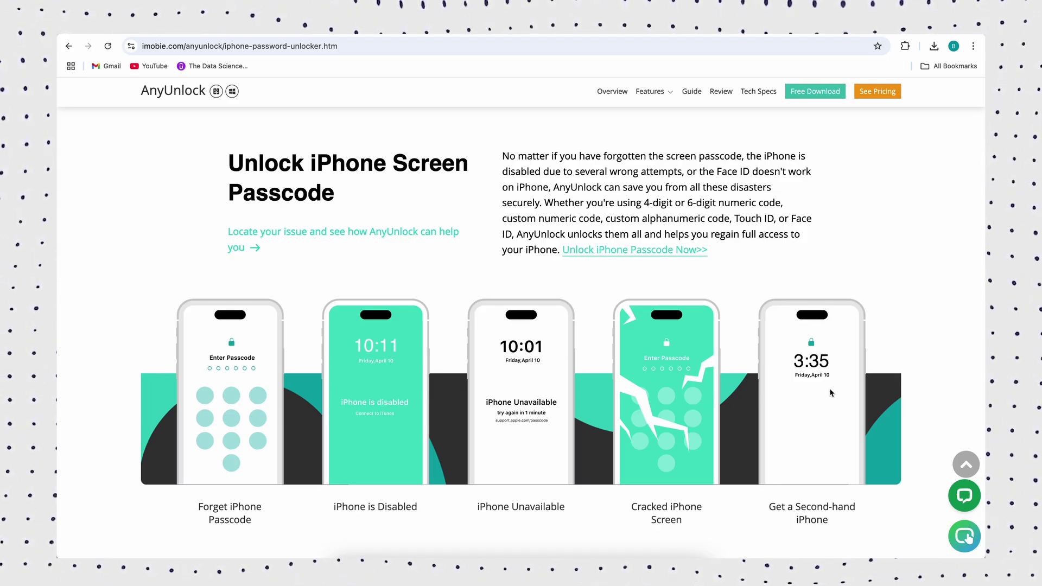
scroll(830, 389, down, 2)
scroll(830, 388, down, 2)
scroll(829, 388, down, 2)
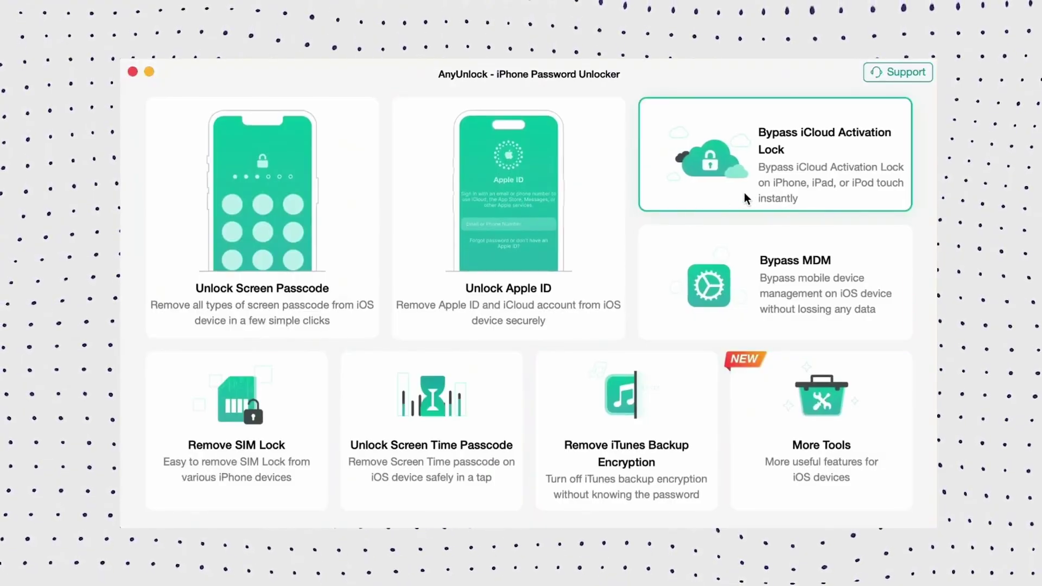
- Launch the Bypass iCloud Activation Lock tool and start jailbreaking the connected iPhone
click(762, 192)
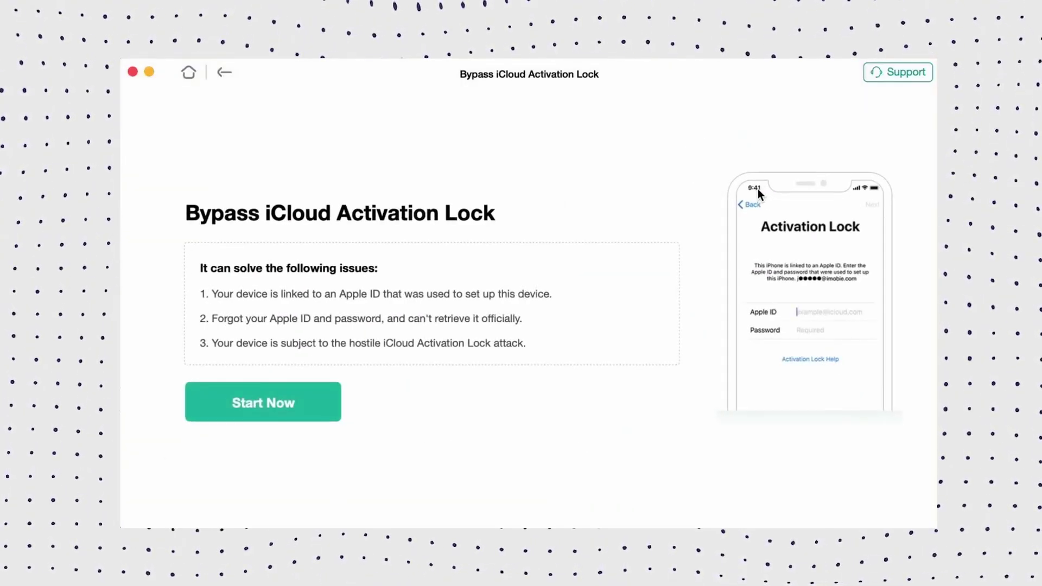
click(282, 385)
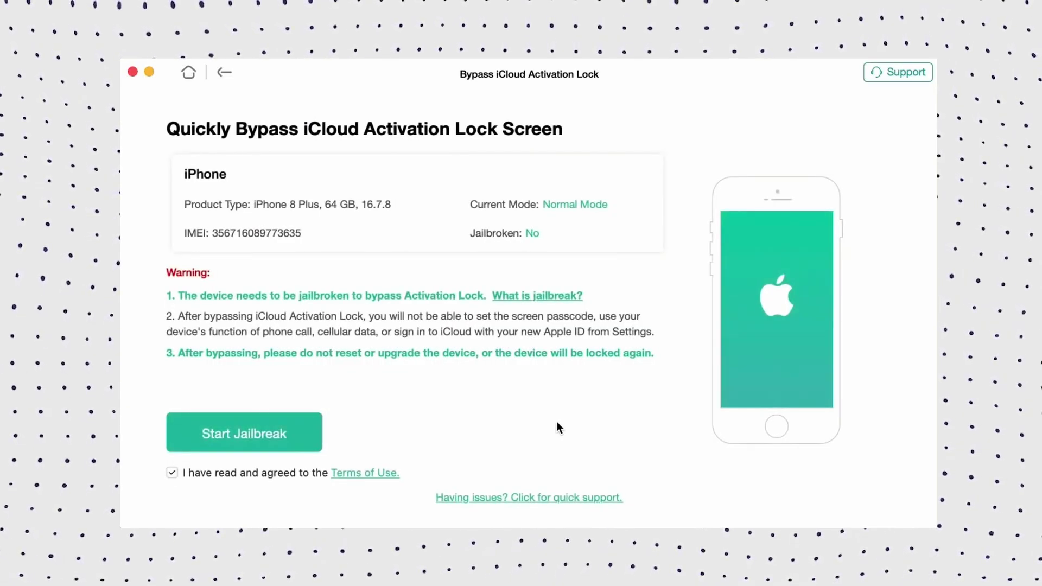
click(279, 426)
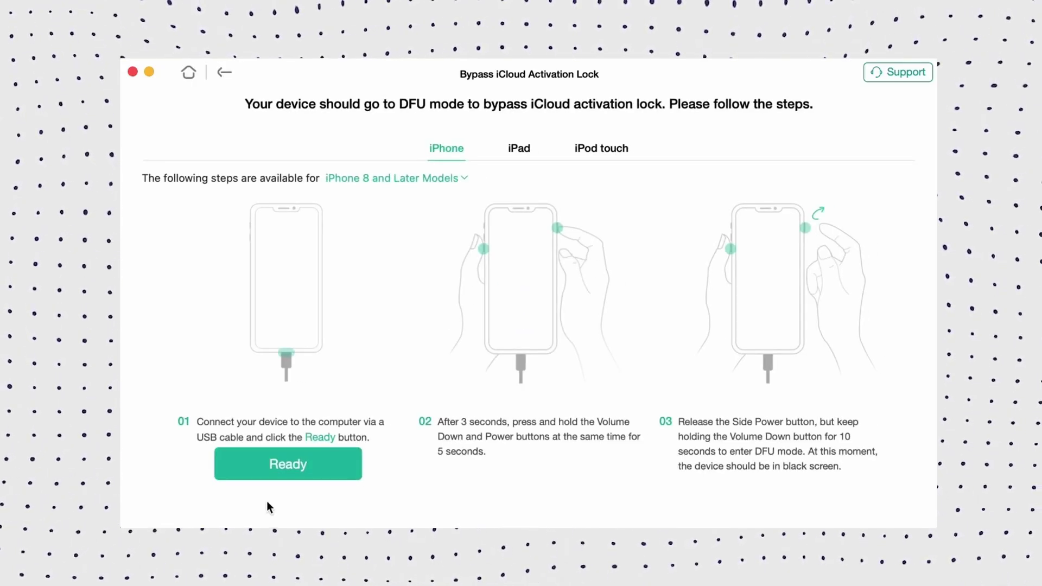
- Confirm DFU readiness and the device prompt so the iPhone 8 Plus jailbreak completes
click(265, 465)
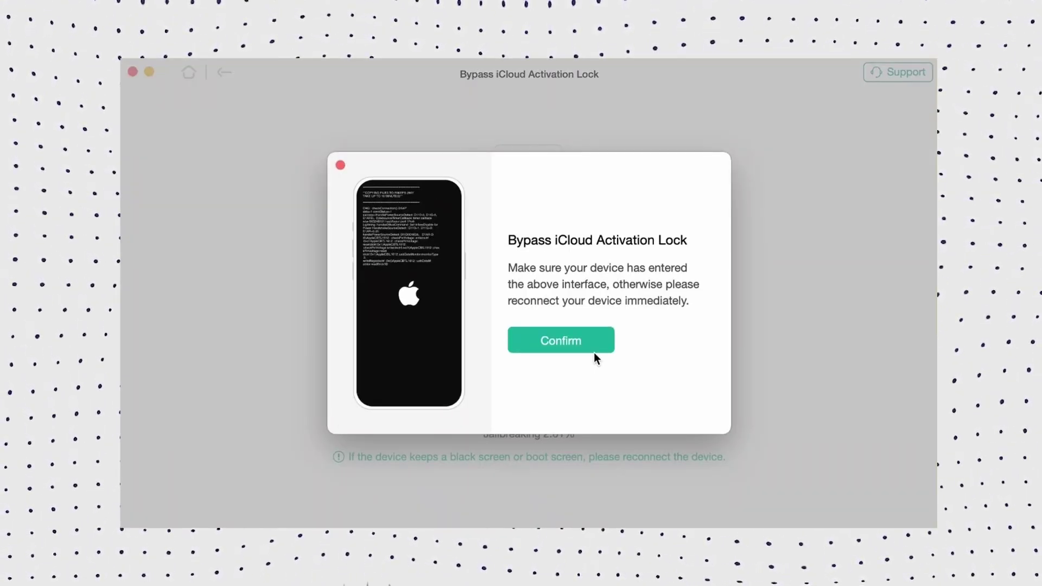
click(594, 350)
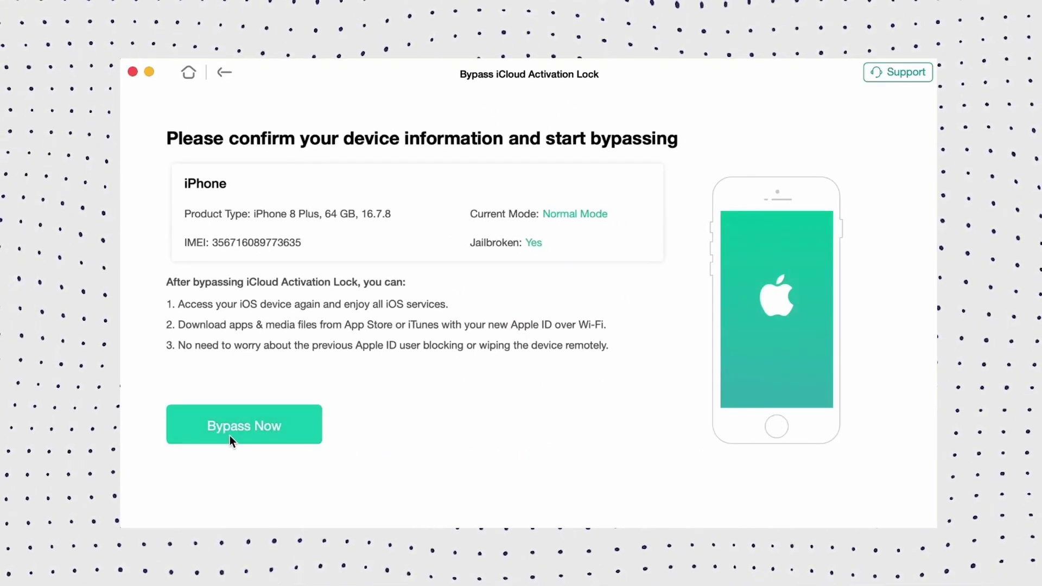
- Start Bypass Now, confirm DFU readiness and the prompt so bypass progress runs
click(232, 434)
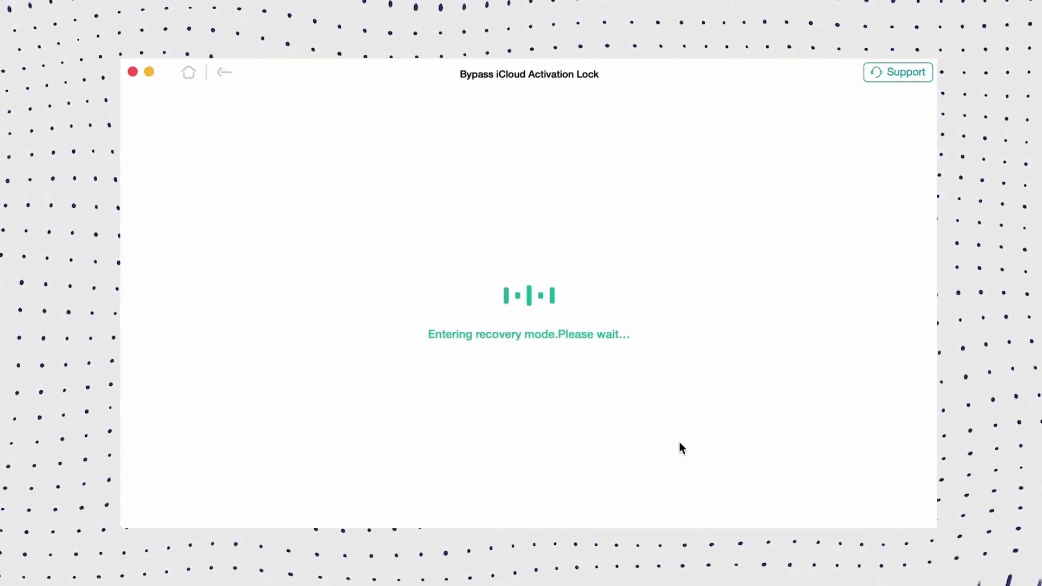
click(350, 476)
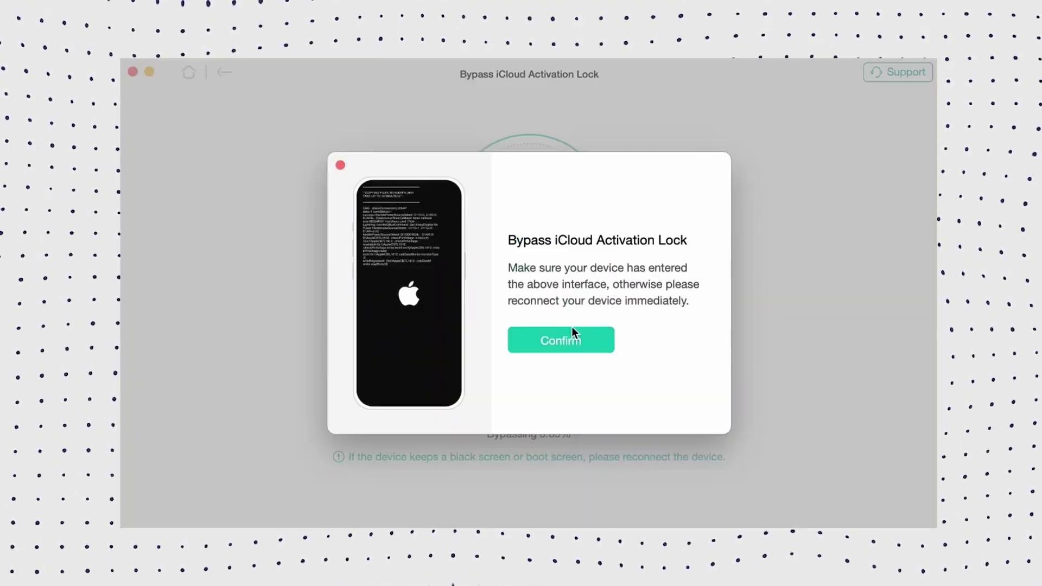
click(572, 332)
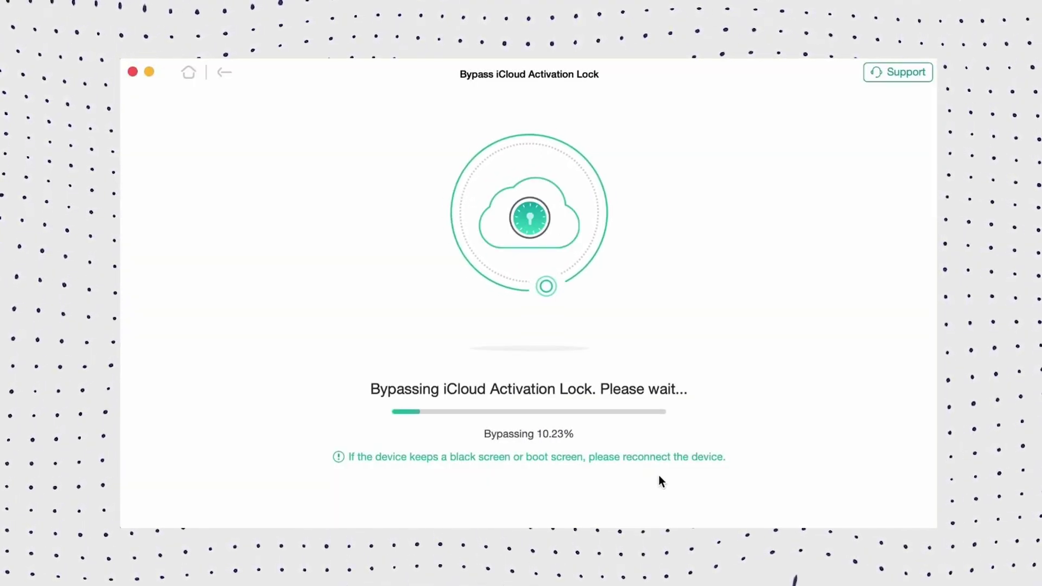